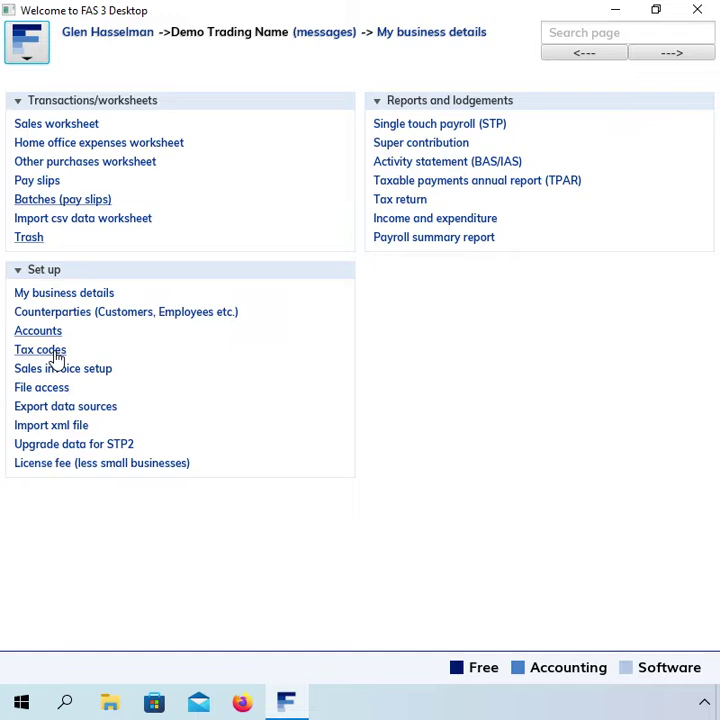
Create a new tax code and name it "Child support - deduction"
left_click(41, 355)
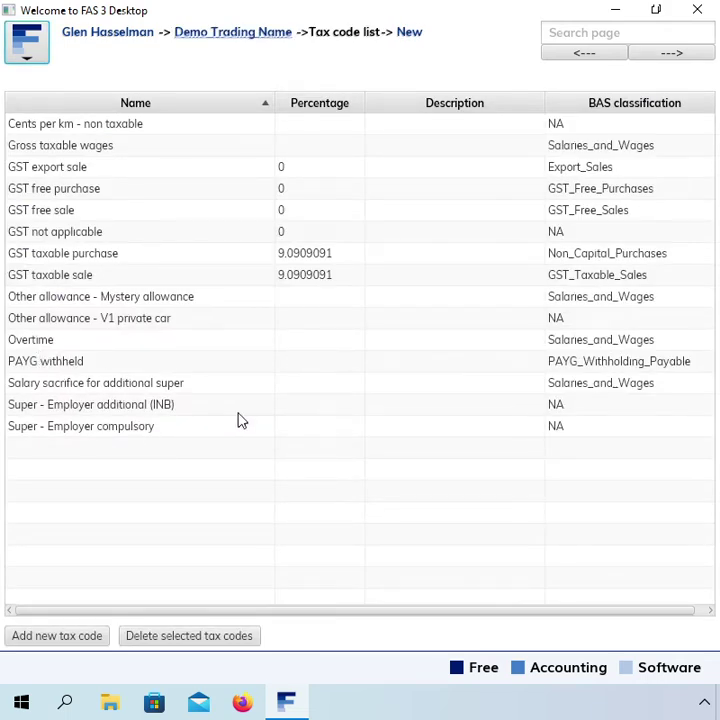
left_click(408, 35)
left_click(189, 124)
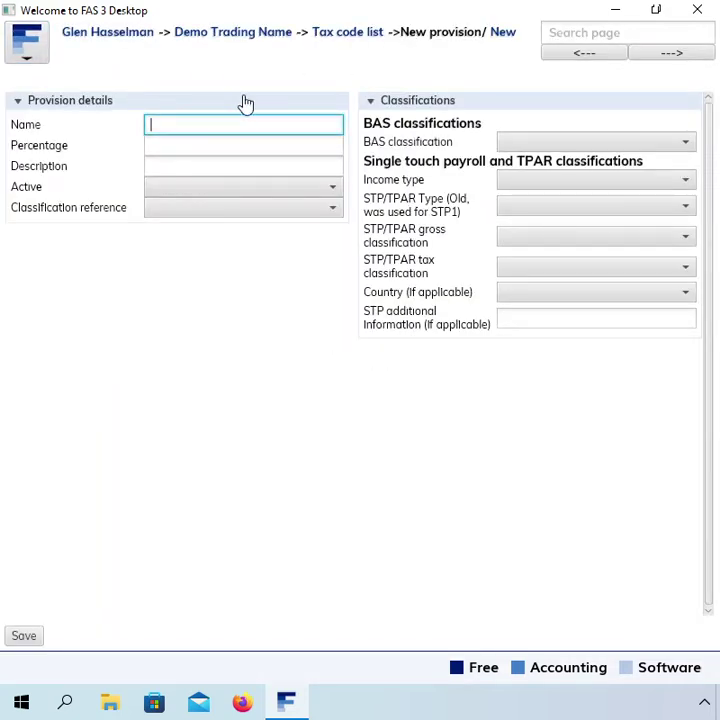
type("Chils upport")
left_click(203, 124)
key("shift+Home")
type("Child suppo")
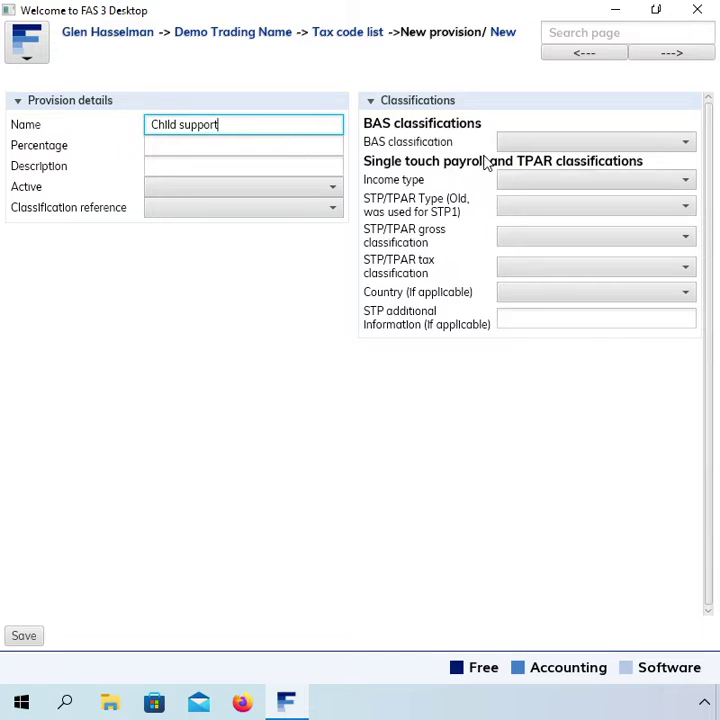
type("-")
type("deduction")
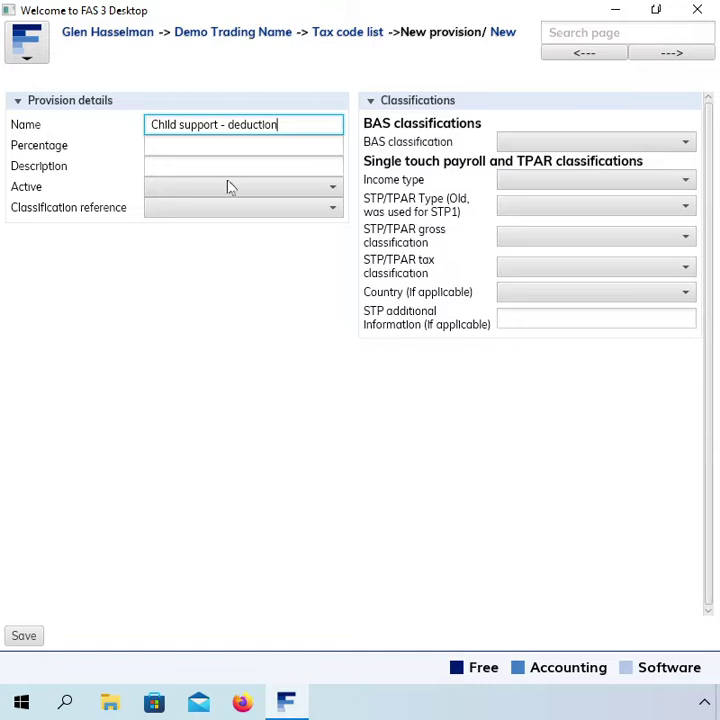
Make the new tax code active (True) with Liability as its classification reference
left_click(201, 190)
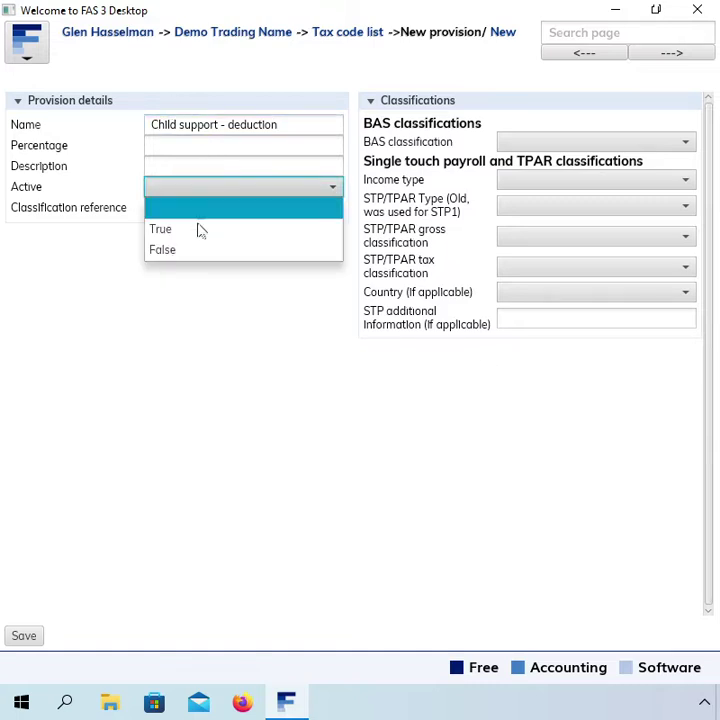
left_click(200, 229)
left_click(193, 208)
left_click(196, 270)
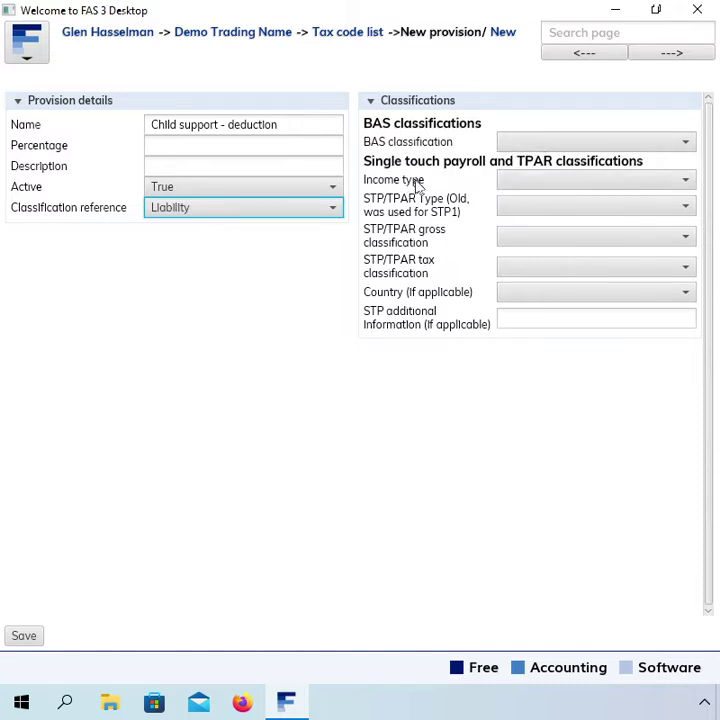
Set the tax code's income type to Salary and wages and its STP/TPAR gross classification to Child_Support_Deduction
left_click(502, 184)
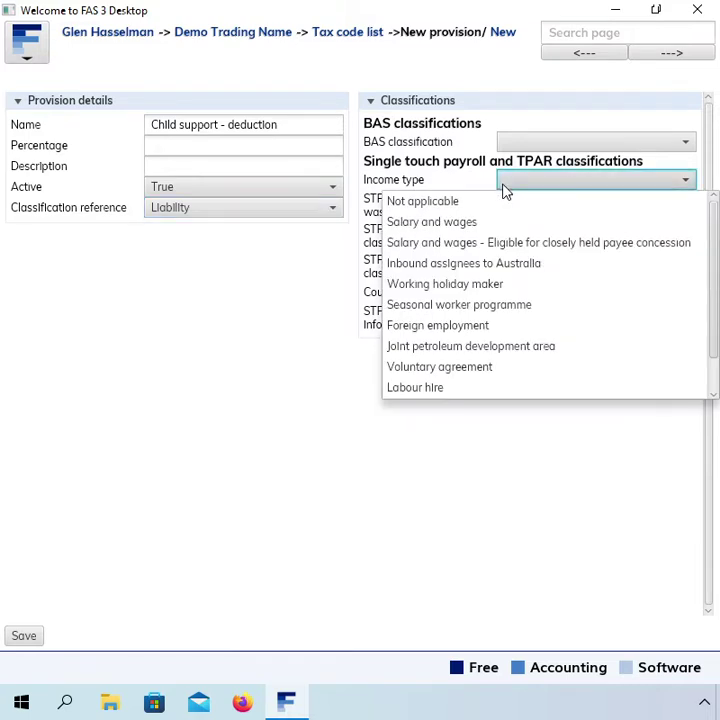
left_click(493, 222)
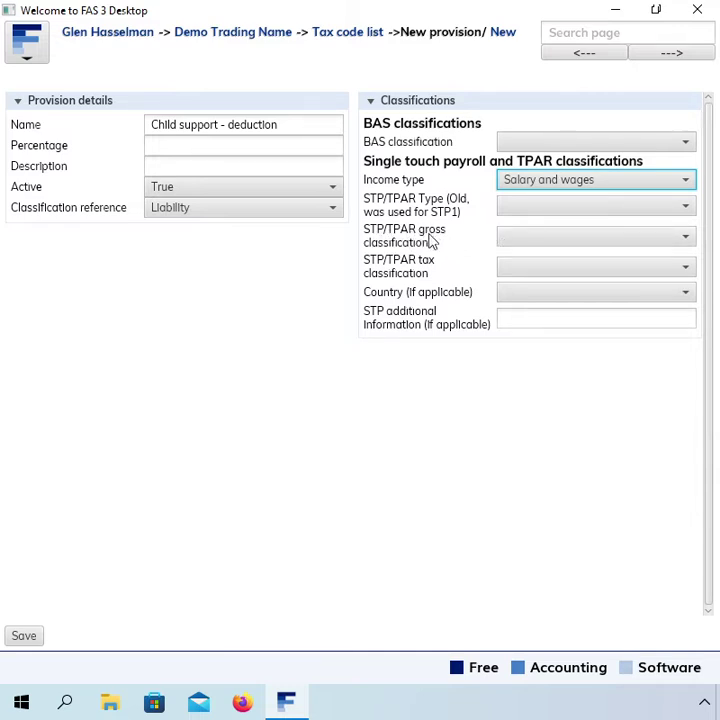
left_click(520, 243)
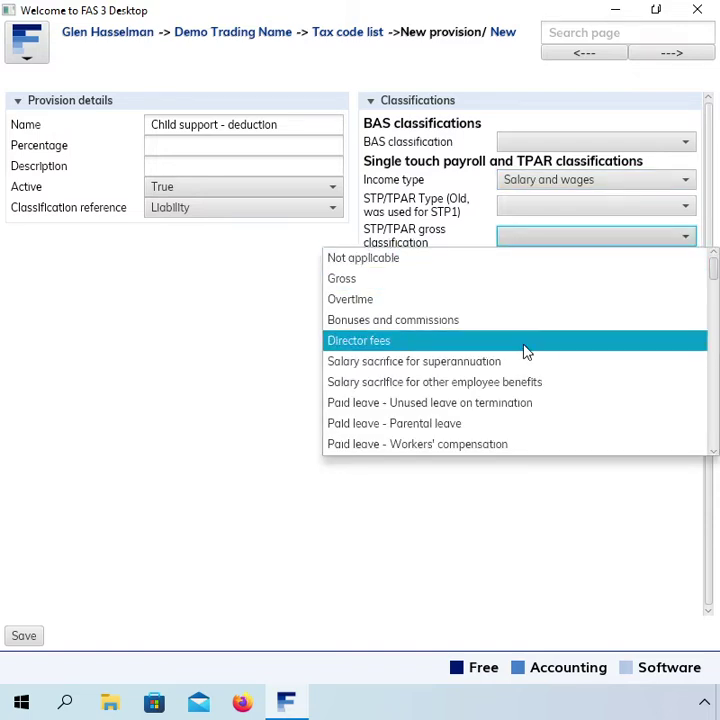
scroll(525, 352, "down", 7)
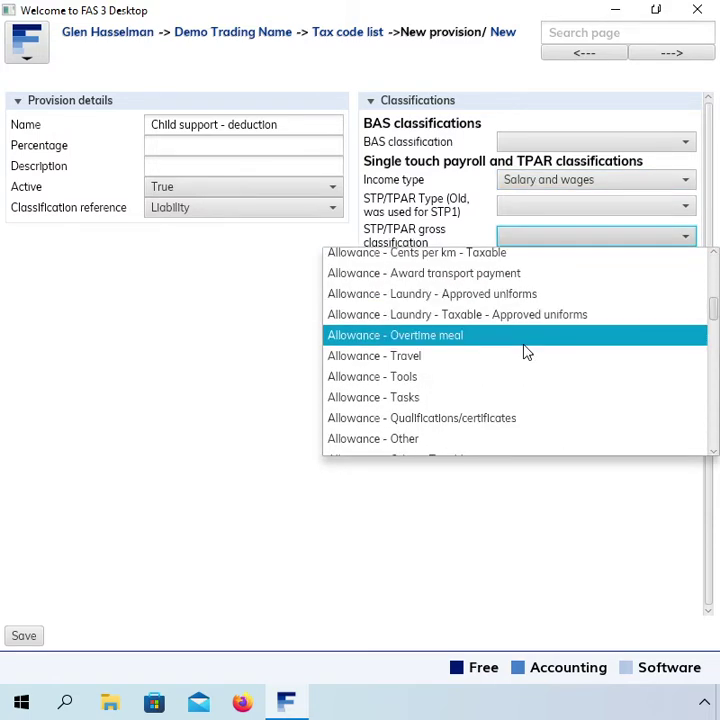
scroll(525, 352, "down", 2)
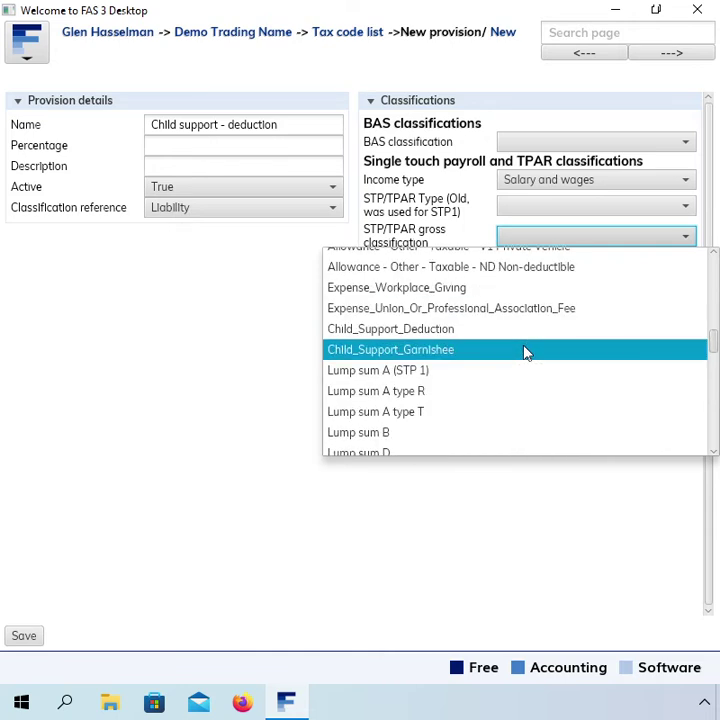
left_click(456, 335)
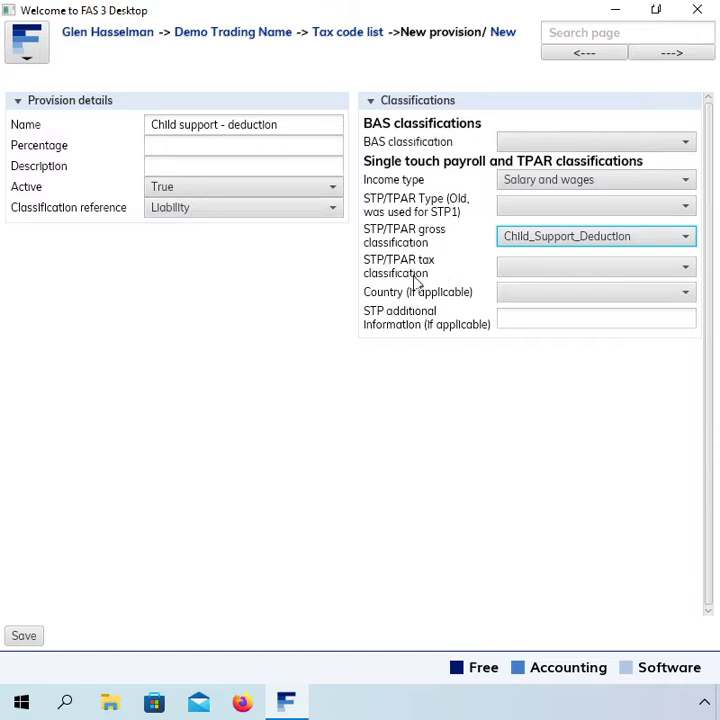
Set the STP/TPAR tax classification to Not applicable and save the tax code
left_click(541, 270)
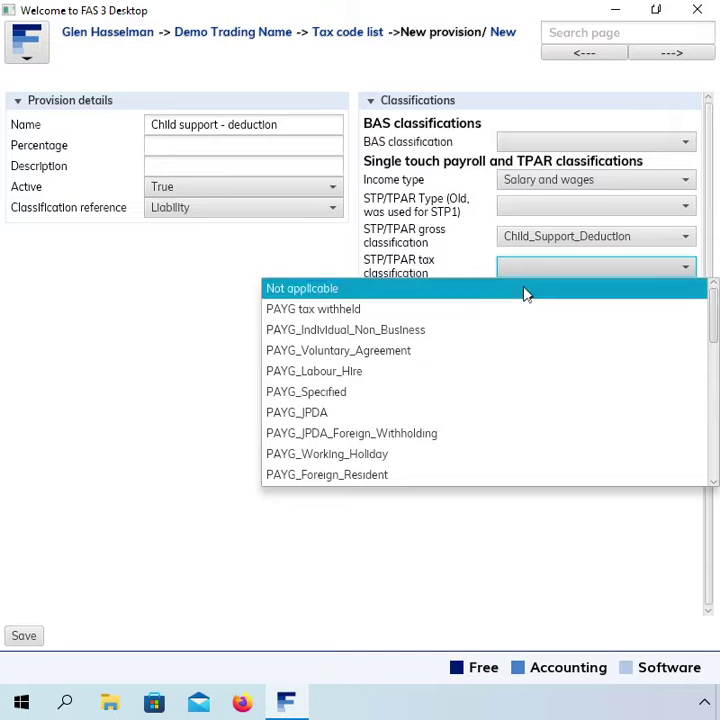
left_click(520, 292)
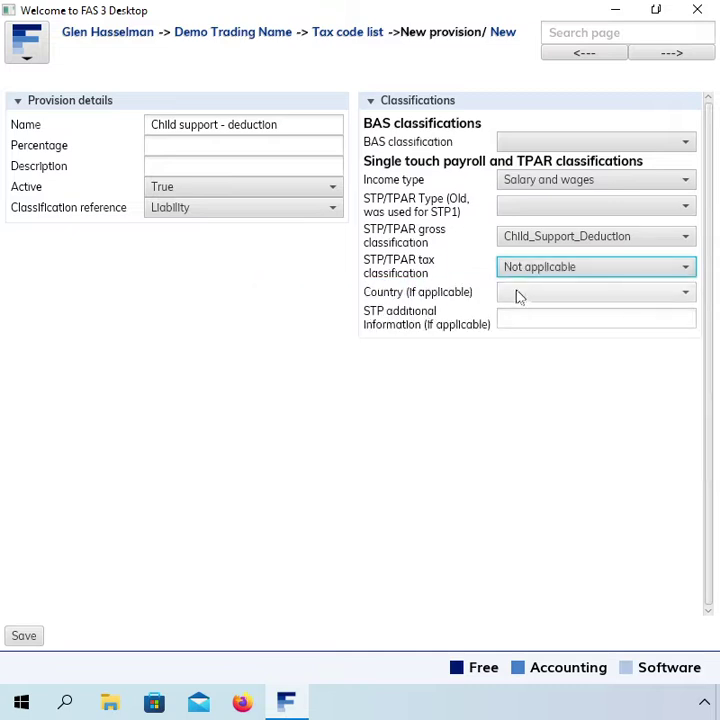
left_click(25, 639)
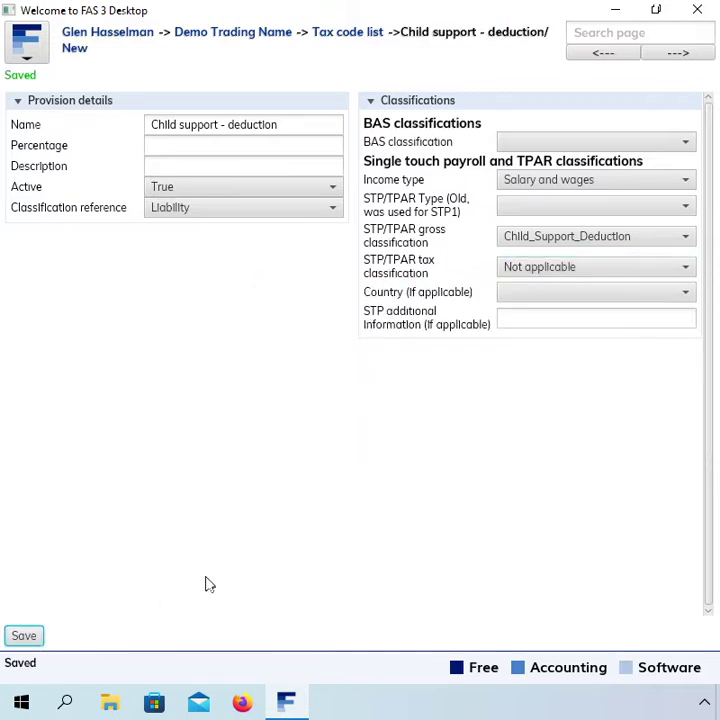
Create a new account for the business and name it "Child support - deduction"
left_click(257, 36)
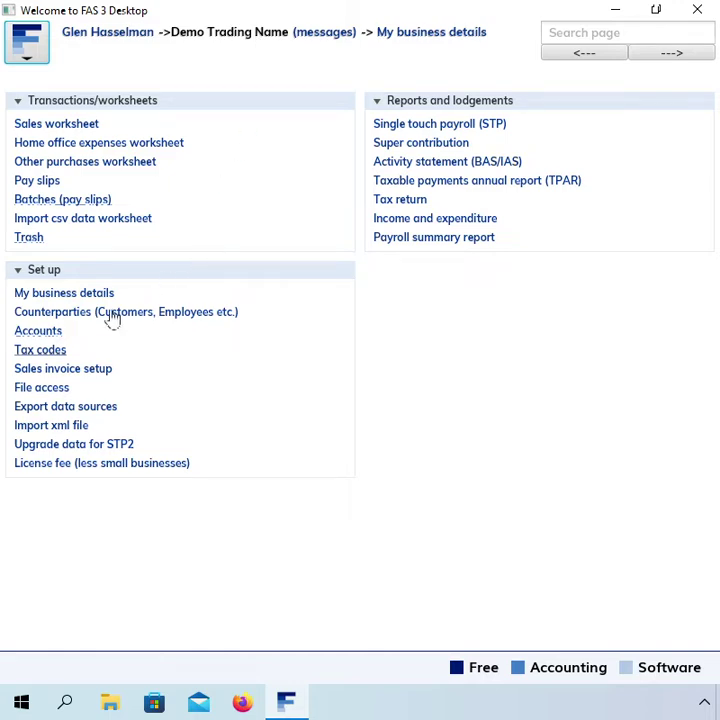
left_click(37, 335)
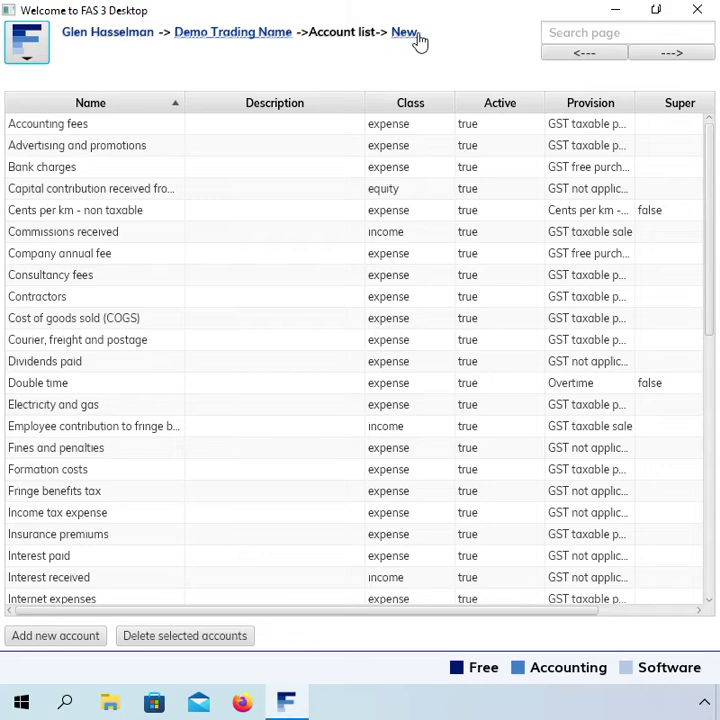
left_click(415, 35)
left_click(270, 126)
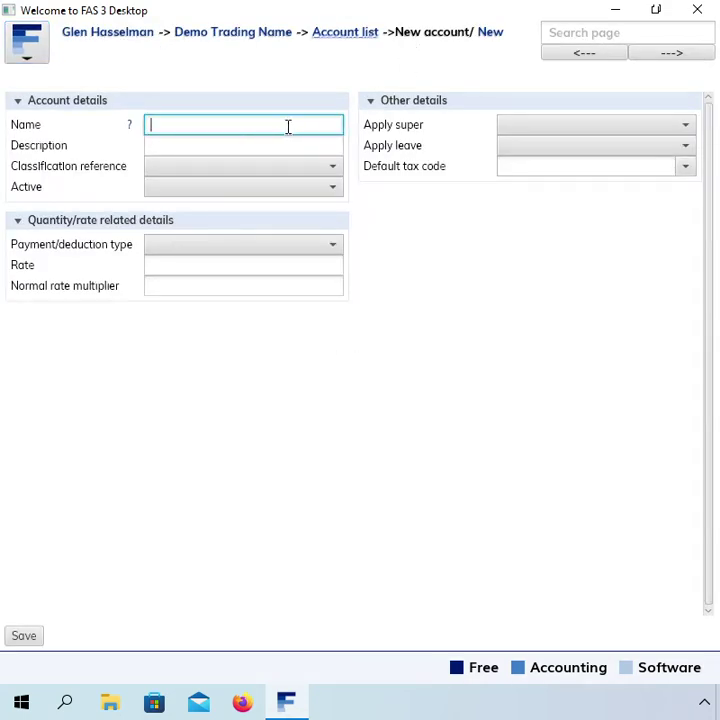
type("Child support")
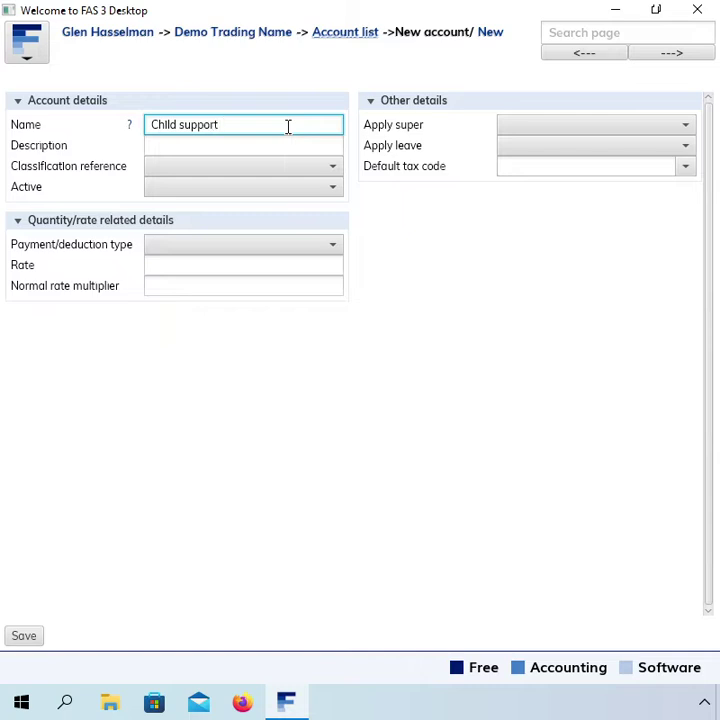
type(" - deduction")
Classify the new account as Liability and set Active to True
left_click(256, 175)
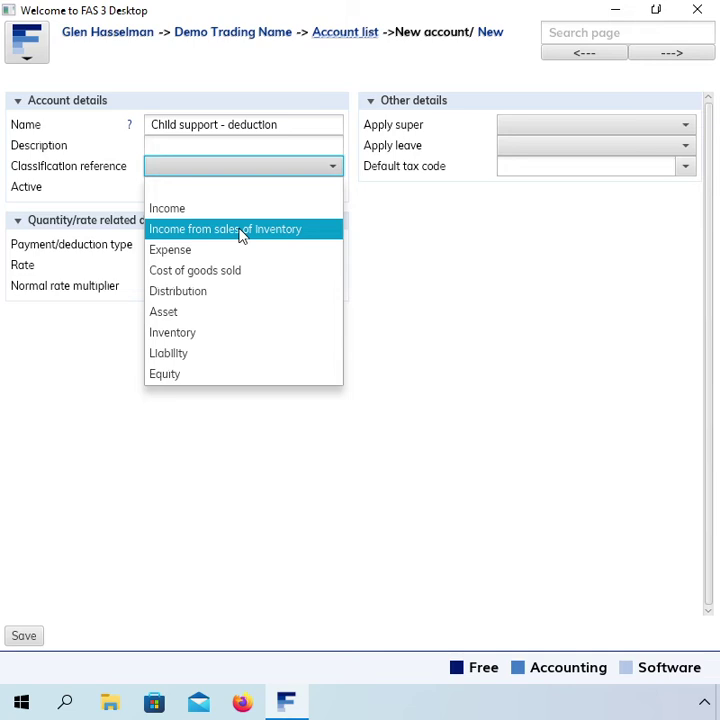
left_click(210, 358)
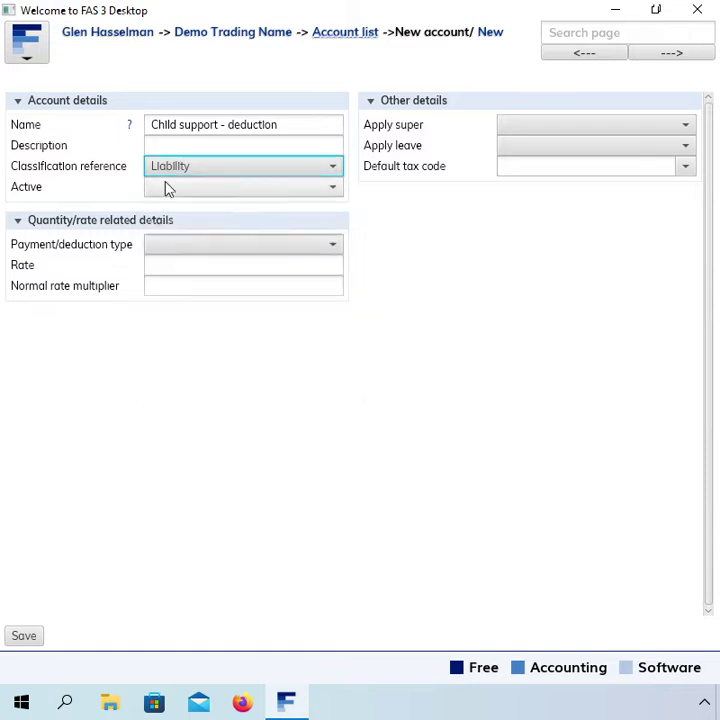
left_click(167, 188)
left_click(165, 237)
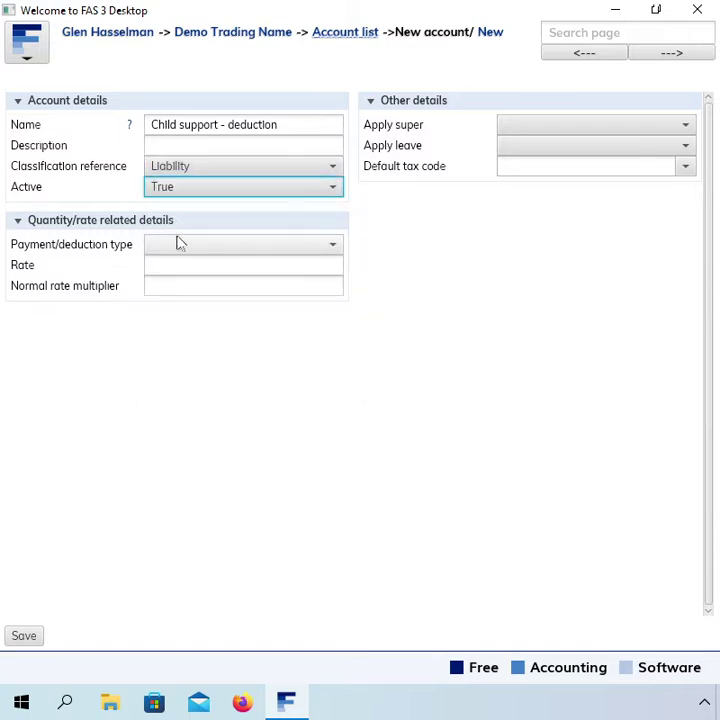
Assign "Child support - deduction" as the account's default tax code
left_click(549, 172)
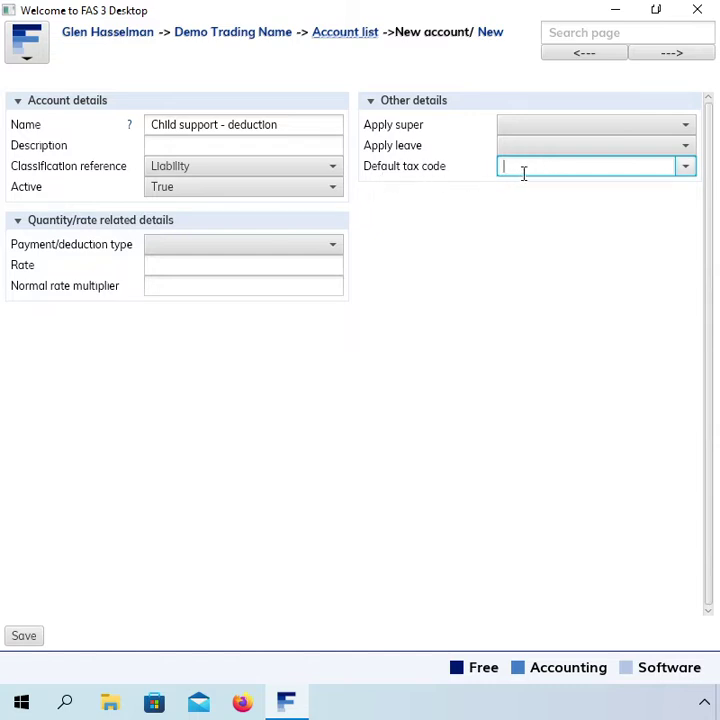
type("Chil")
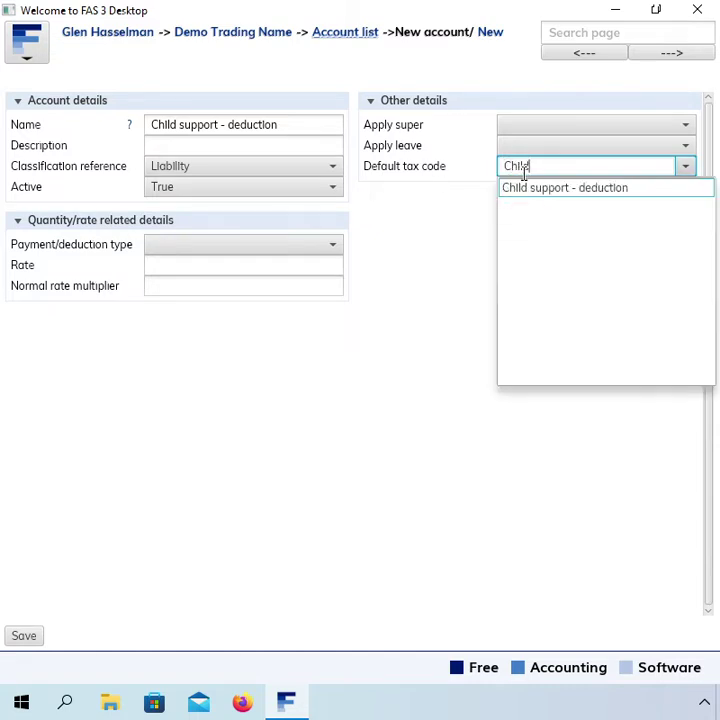
type("d")
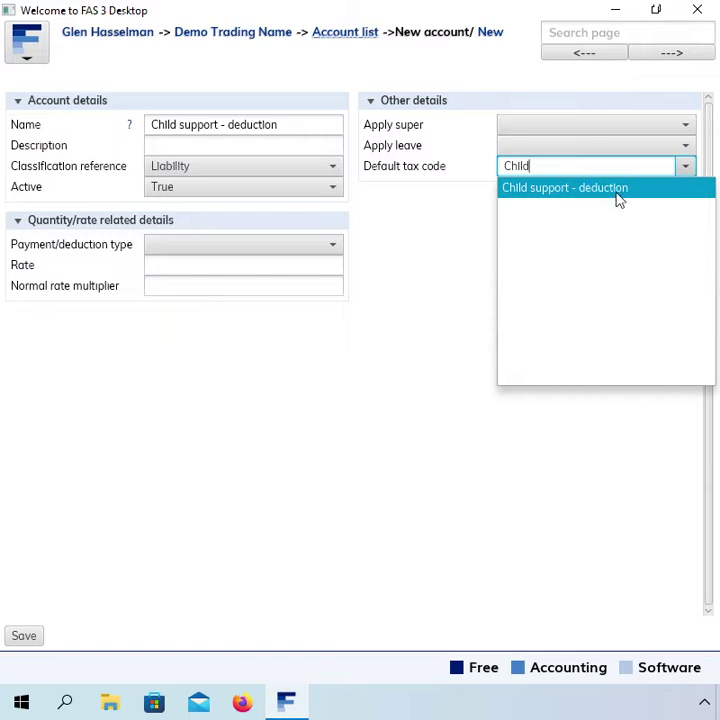
left_click(619, 199)
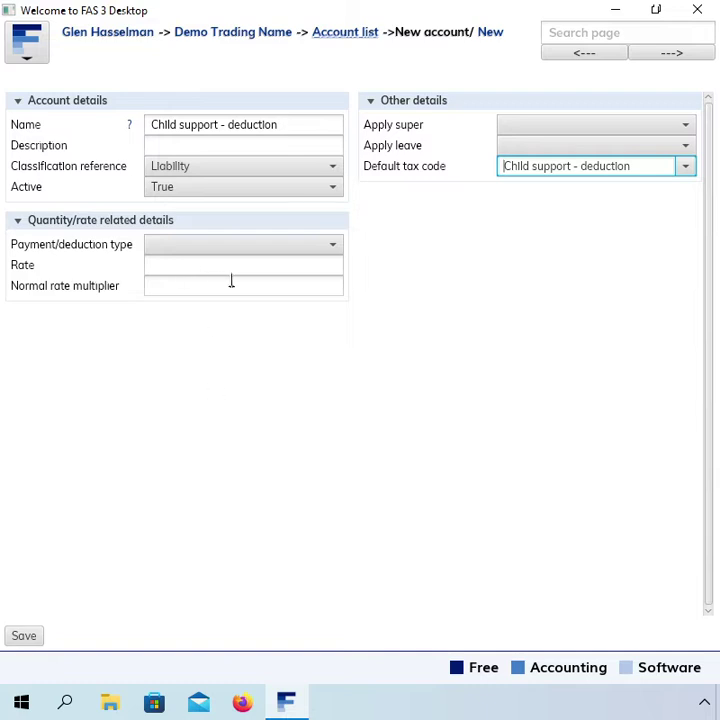
Set the account's payment/deduction type to Deduction and save the account
left_click(188, 254)
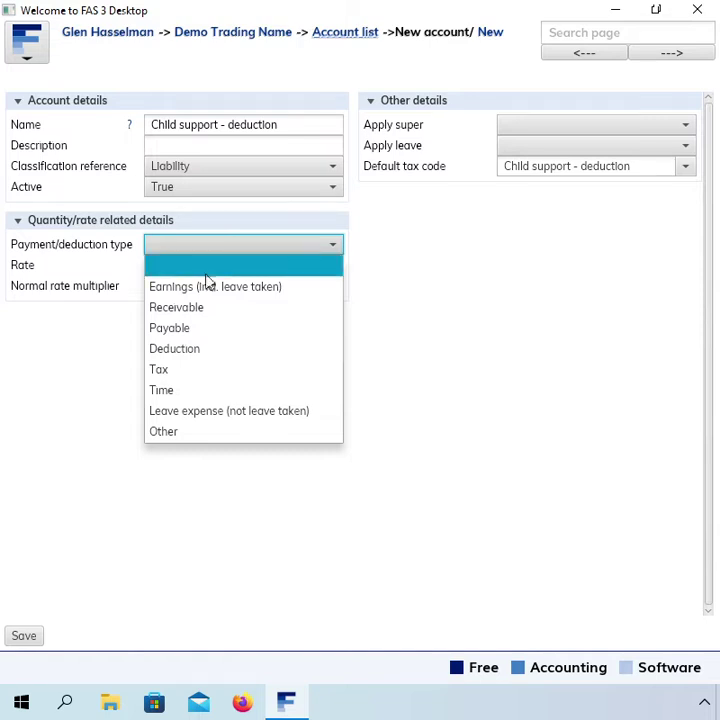
left_click(213, 350)
left_click(24, 638)
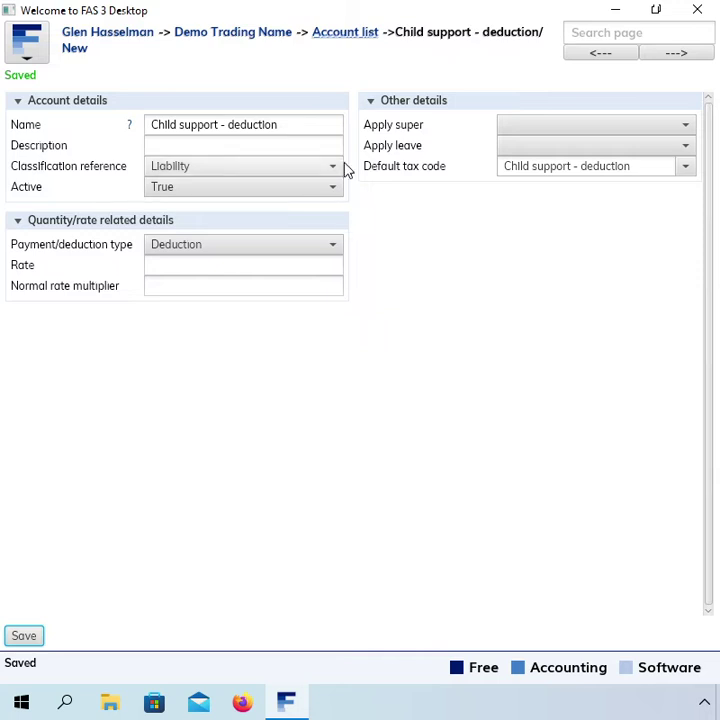
Start a new pay slip in the payroll batch for the period ended 28 Aug 2022, paid on 30 Aug 2022
left_click(250, 35)
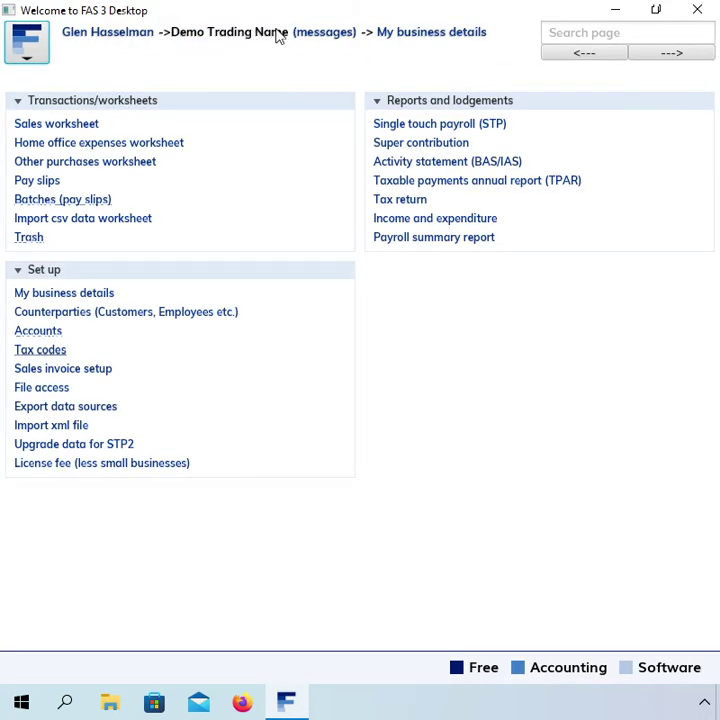
left_click(82, 204)
left_click(404, 125)
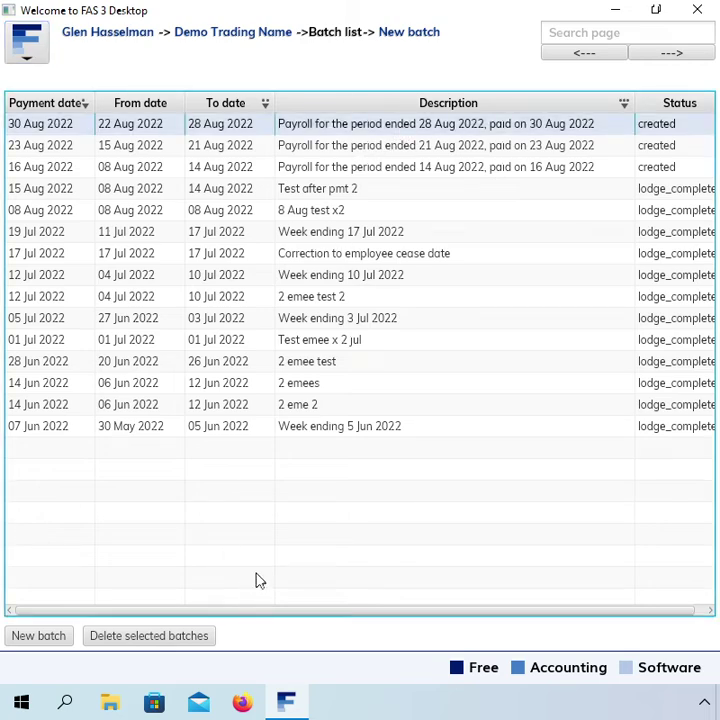
double_click(331, 124)
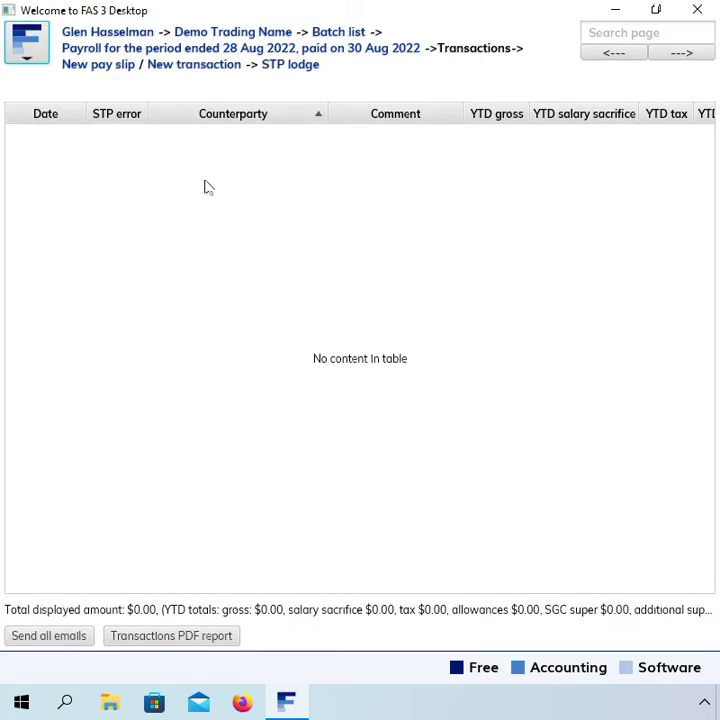
left_click(104, 70)
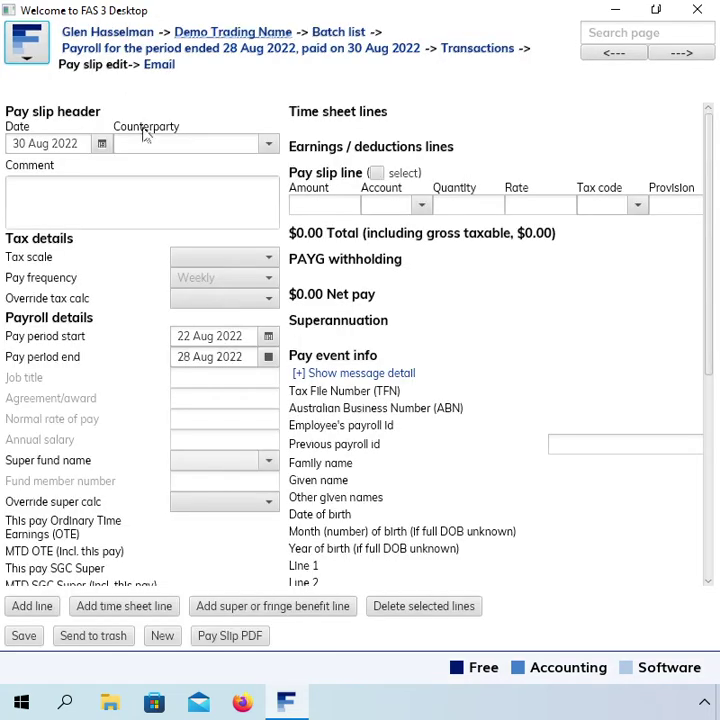
Choose "An Employee" as the counterparty of the new pay slip
left_click(143, 143)
left_click(268, 144)
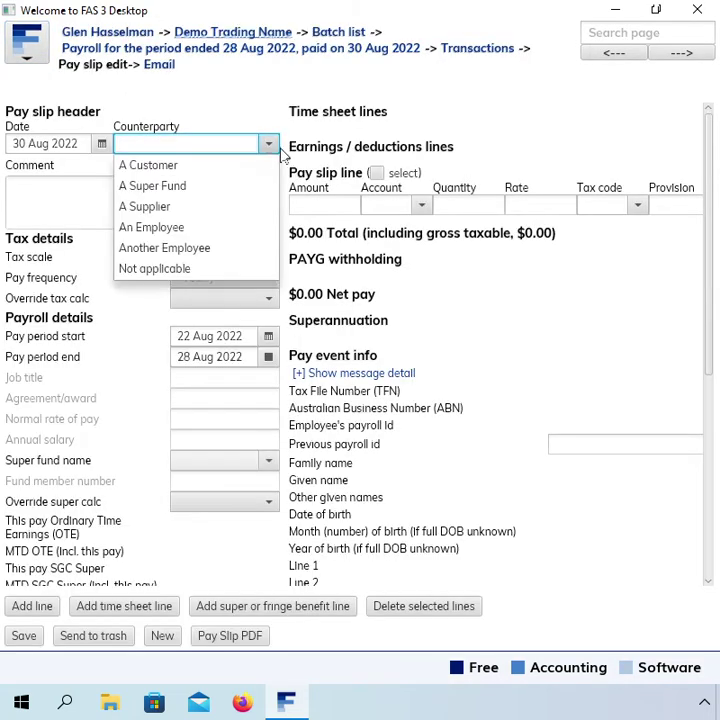
left_click(202, 229)
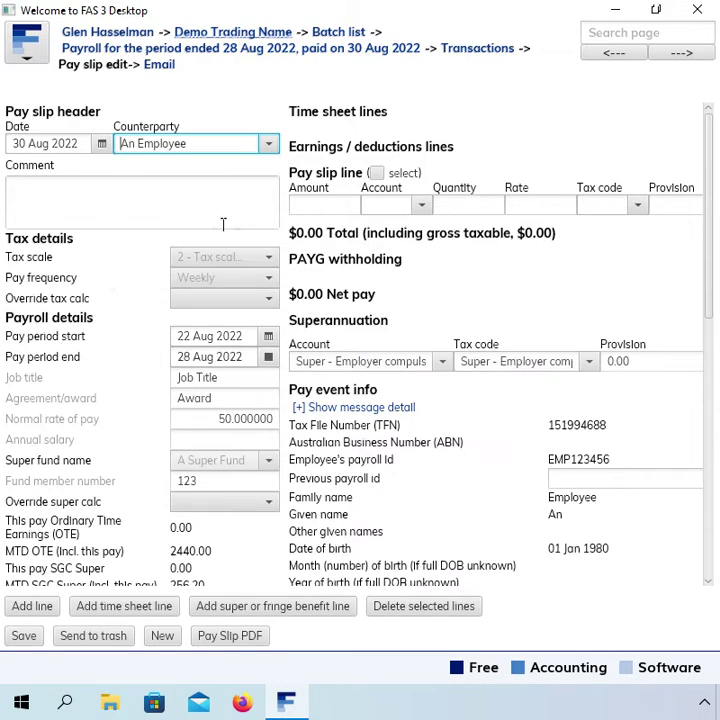
Fill in the first pay slip line with the Normal time account and a quantity of 38
left_click(370, 206)
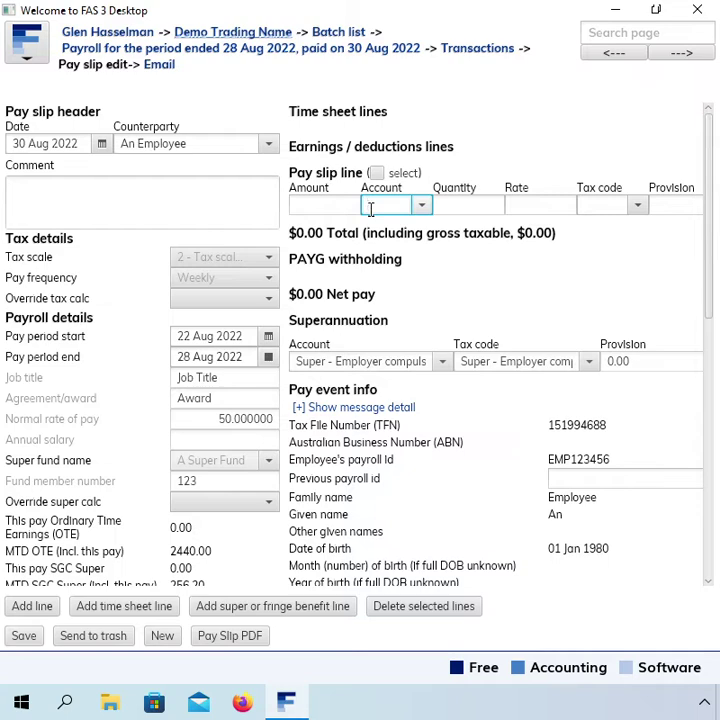
type("no")
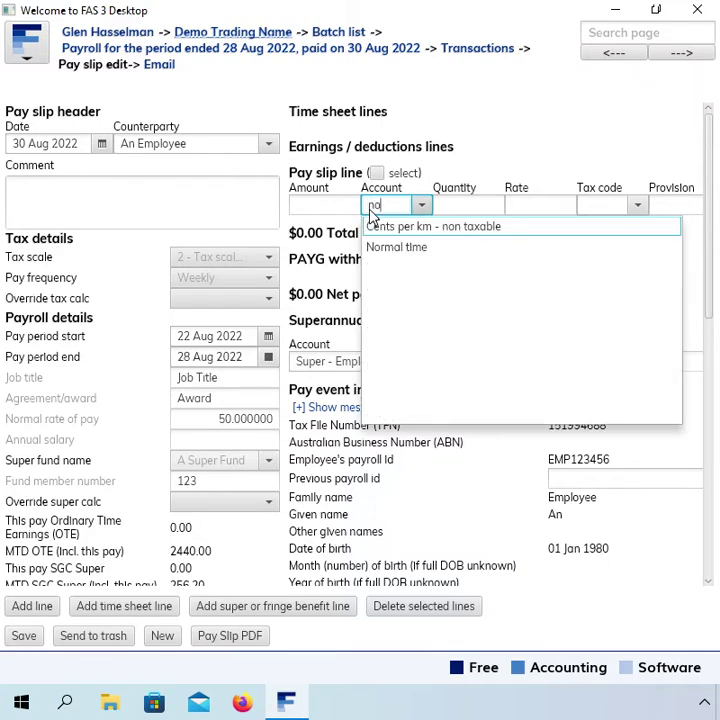
key("Down")
key("Return")
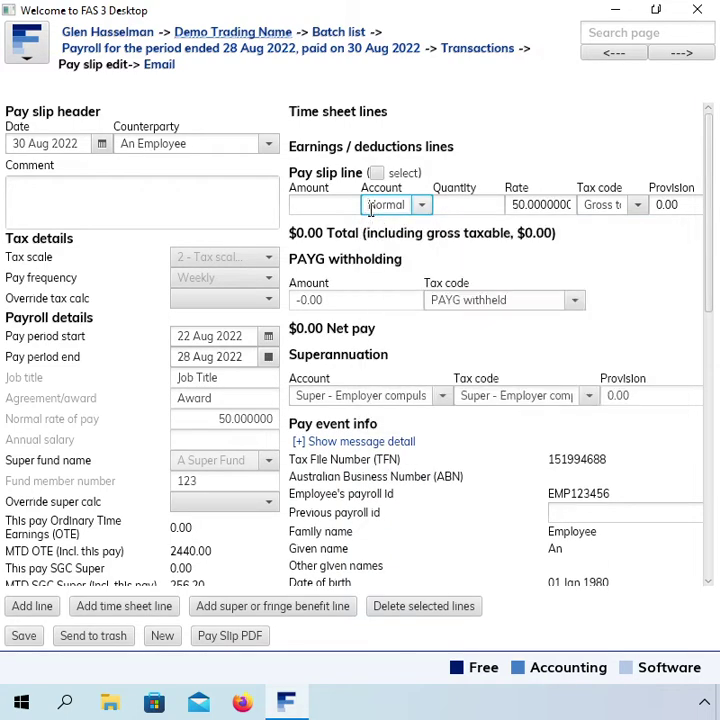
key("Tab")
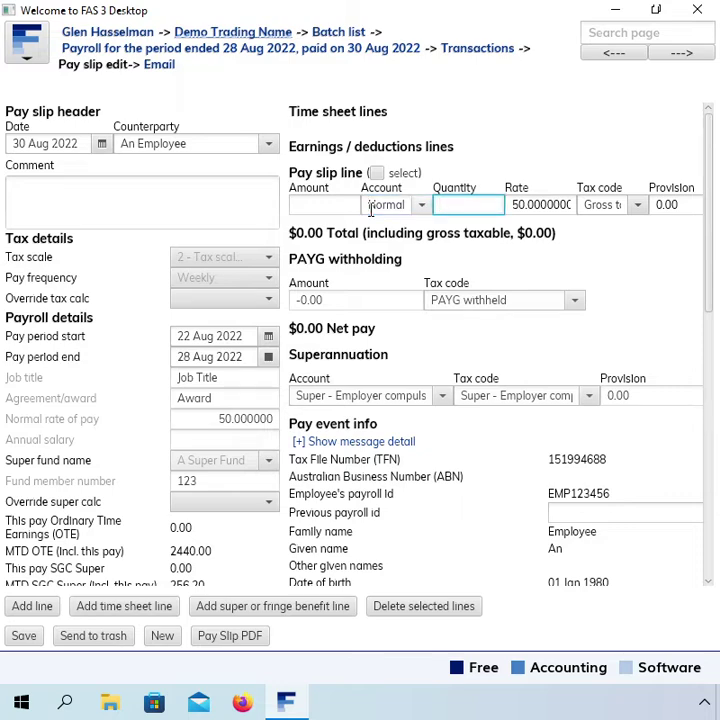
type("38")
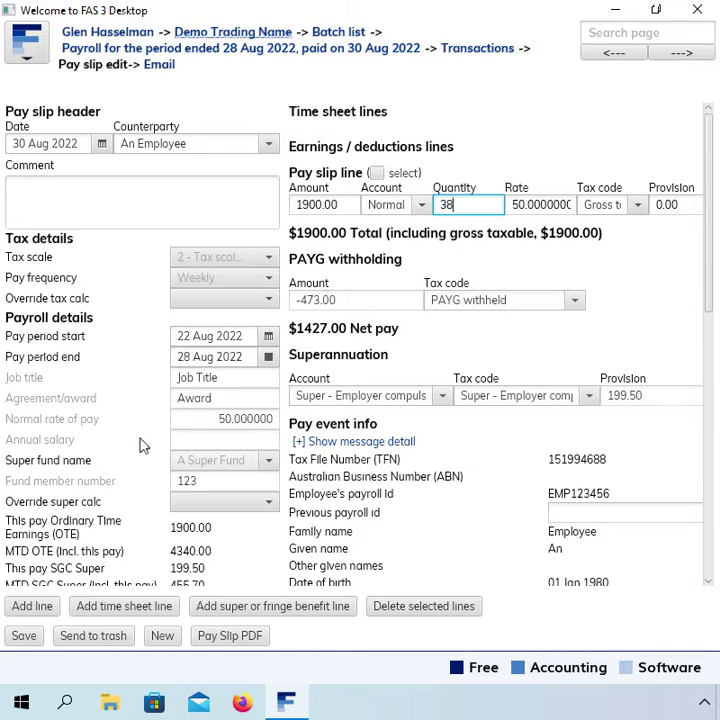
Add a second pay slip line using the "Child support - deduction" account and check its tax code
left_click(32, 606)
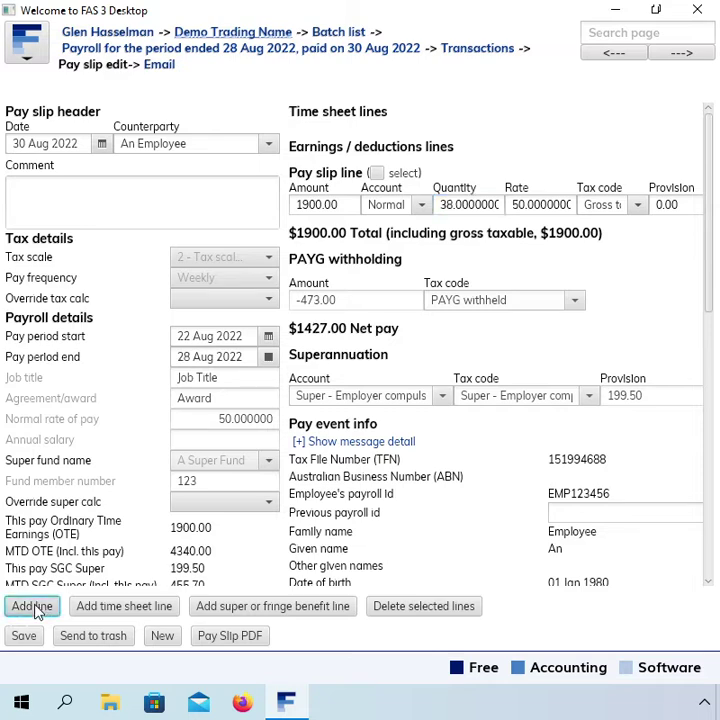
left_click(373, 262)
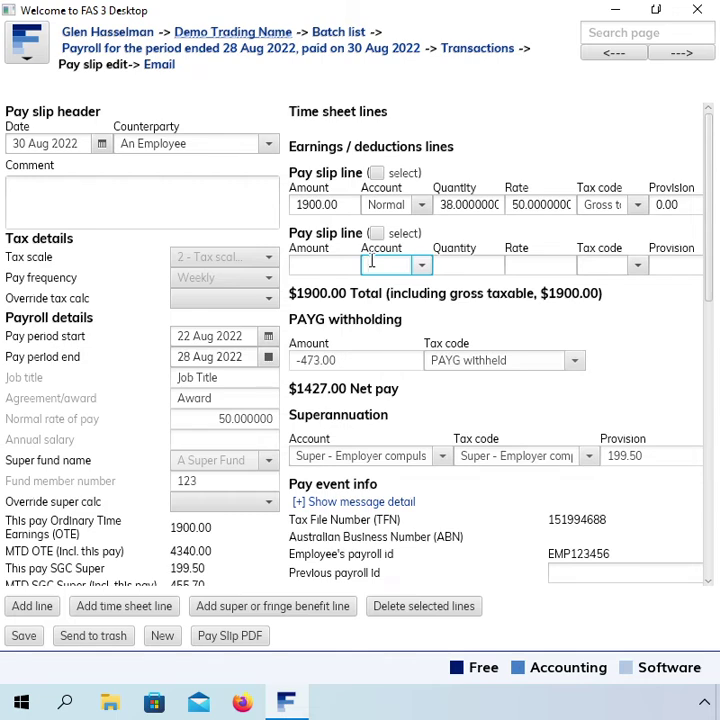
type("Chil")
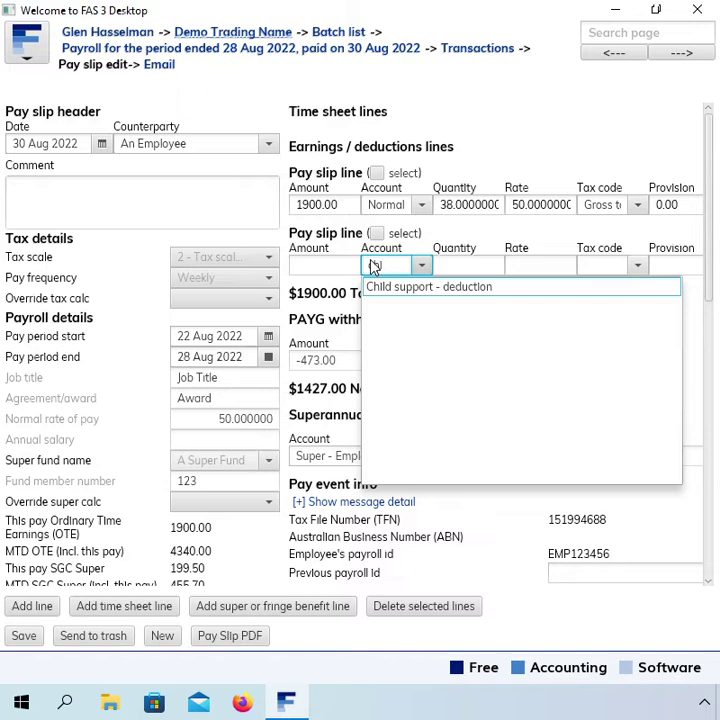
key("Return")
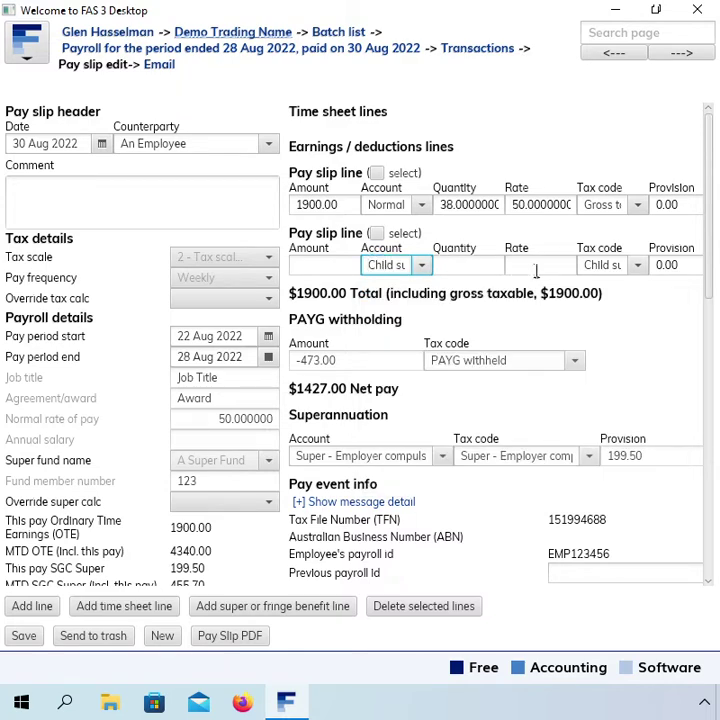
left_click(639, 266)
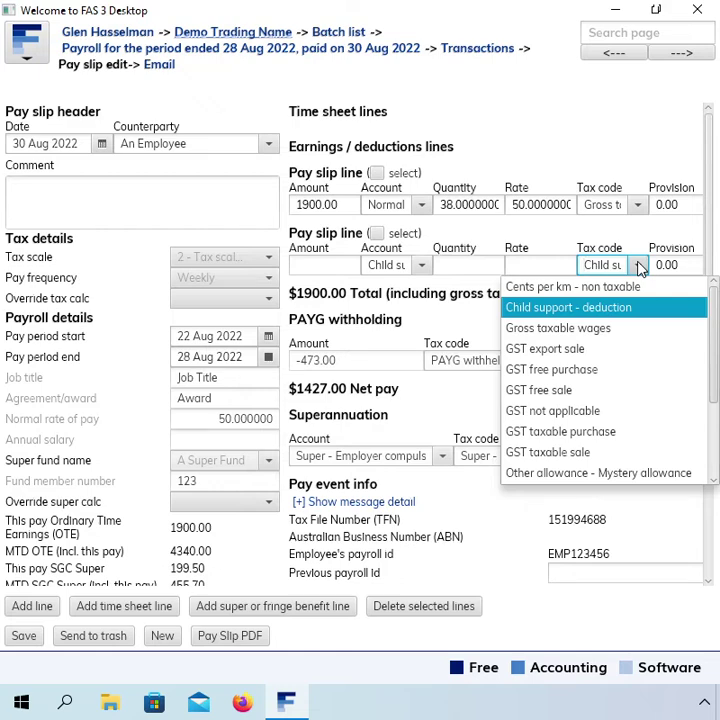
left_click(638, 265)
Set the amount of the child support pay slip line to -300
left_click(326, 266)
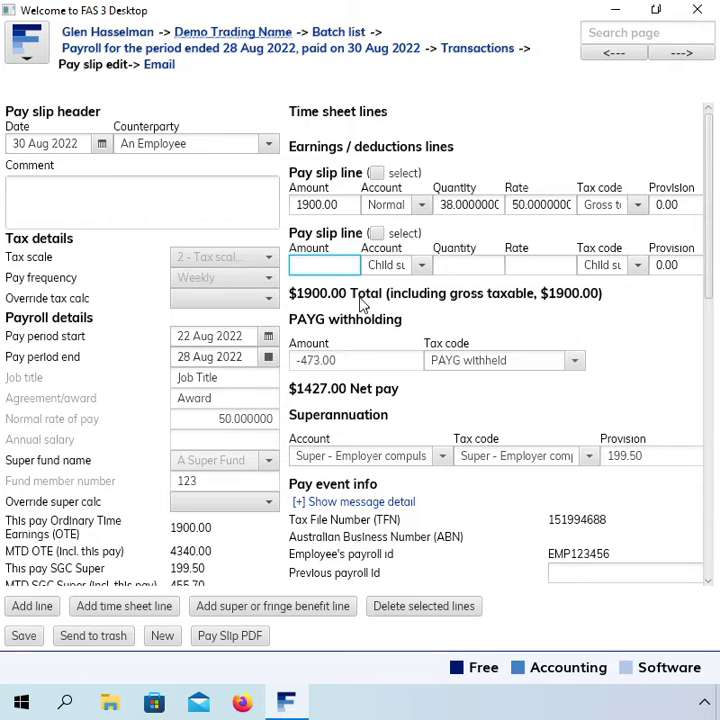
type("-3")
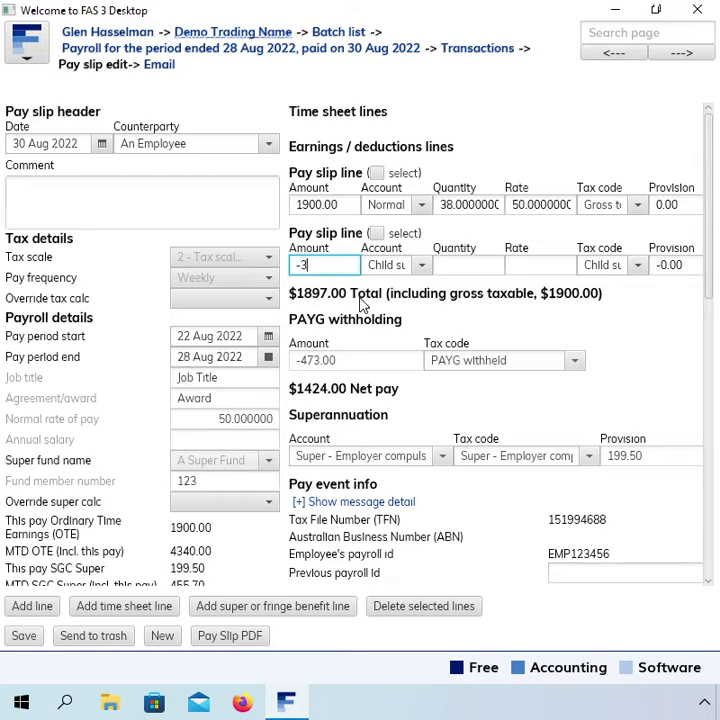
type("00")
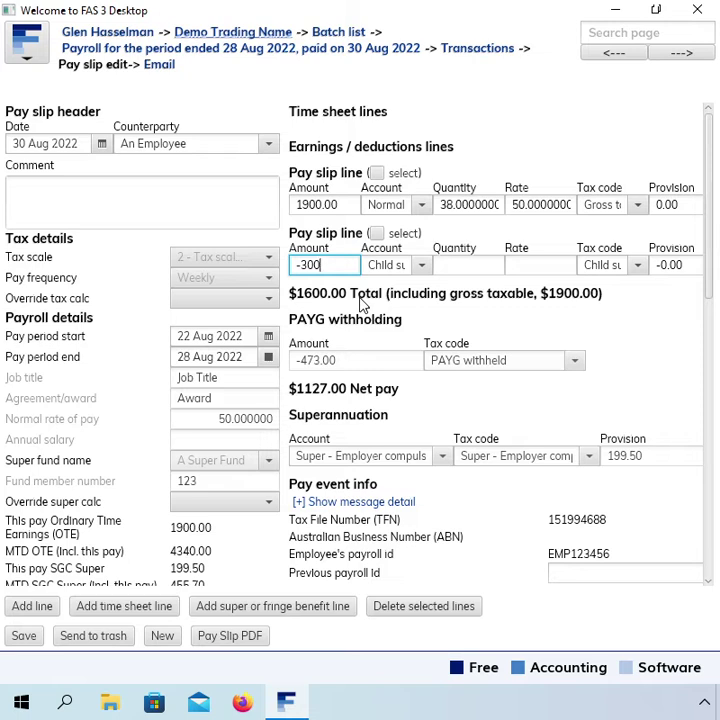
key("Tab")
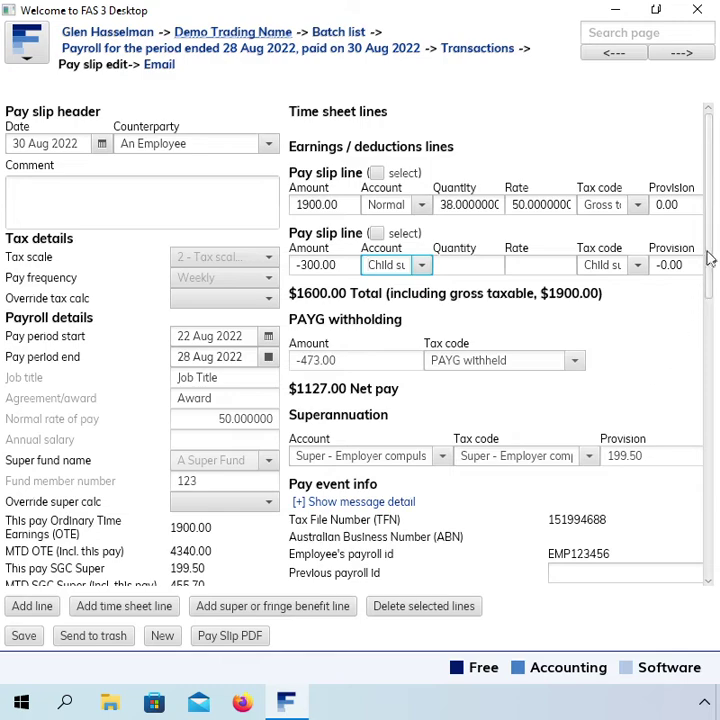
Review the year to date amounts, including the child support deduction, and save the pay slip
scroll(710, 260, "down", 1)
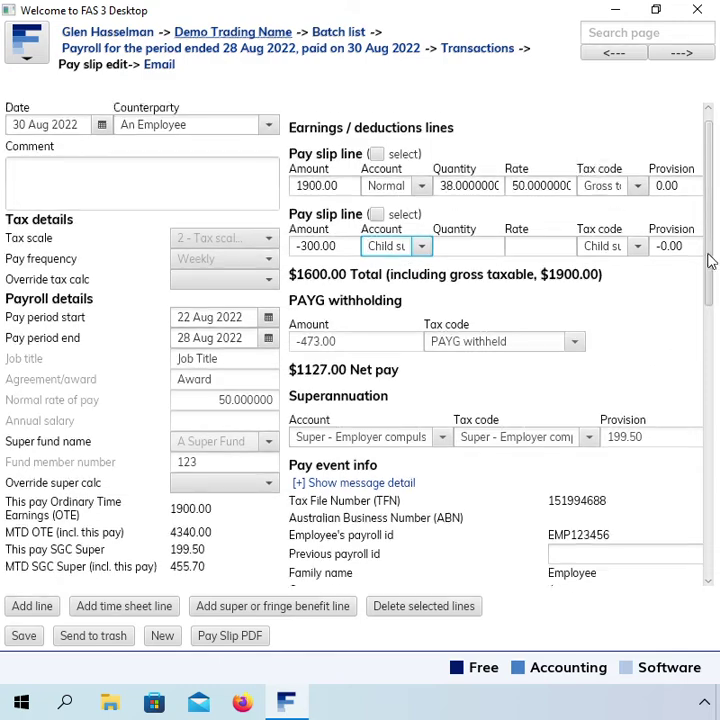
left_click_drag(710, 260, 677, 574)
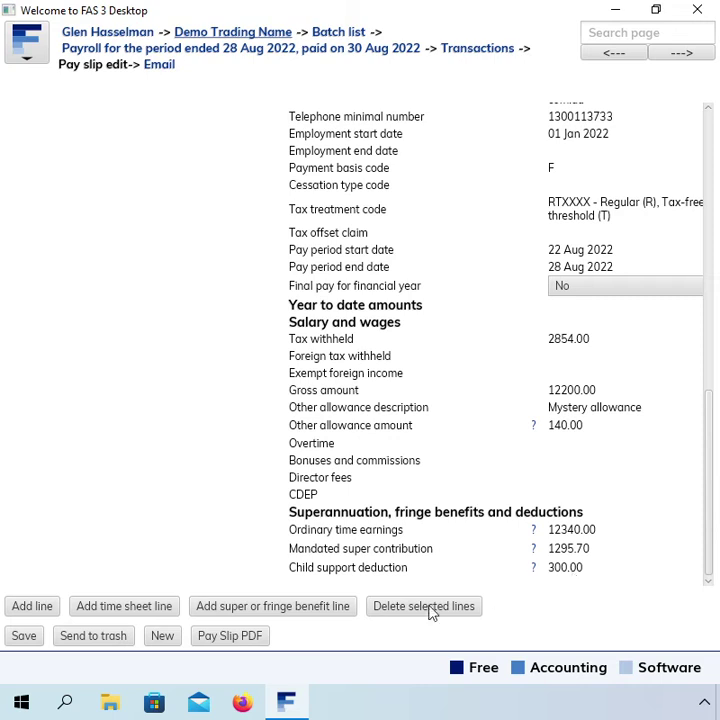
left_click(24, 636)
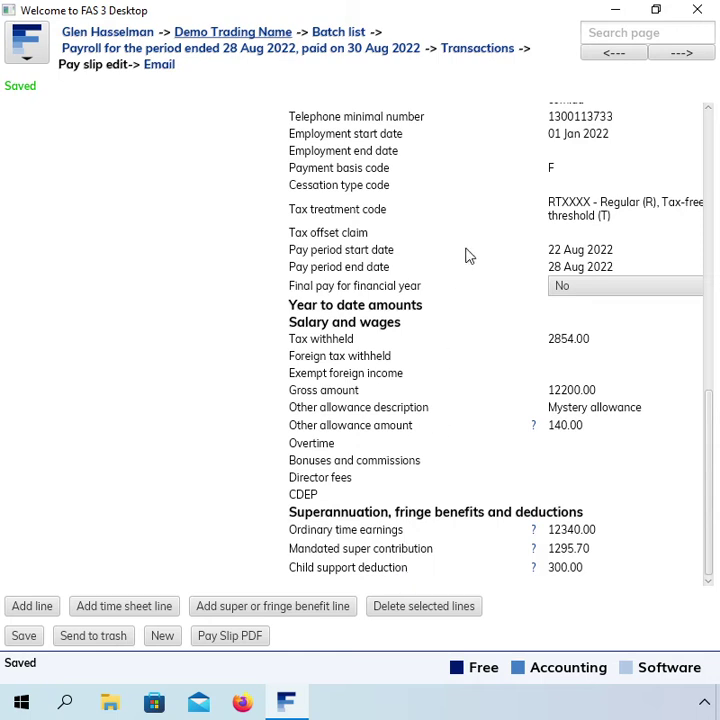
Open the STP lodge page from the batch's transactions and examine the child support deduction in the payroll totals
left_click(499, 56)
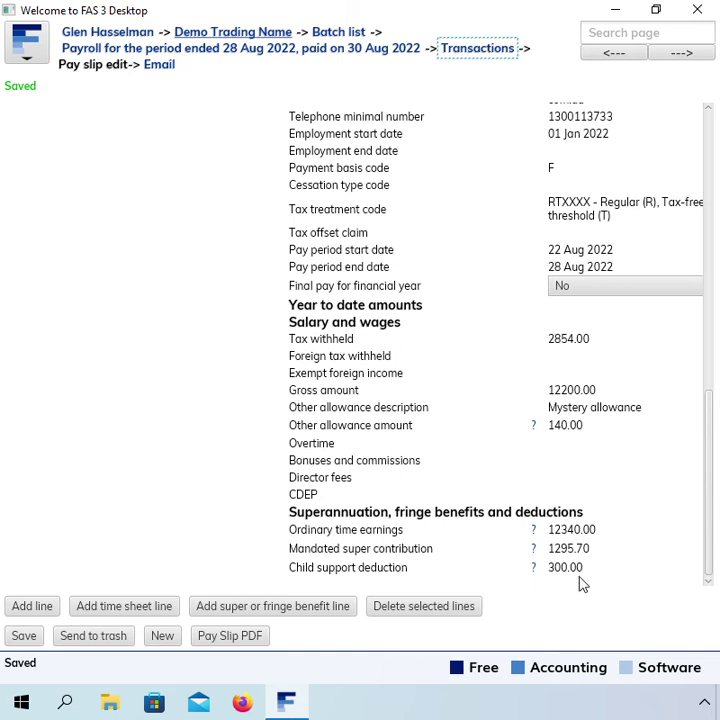
left_click(476, 50)
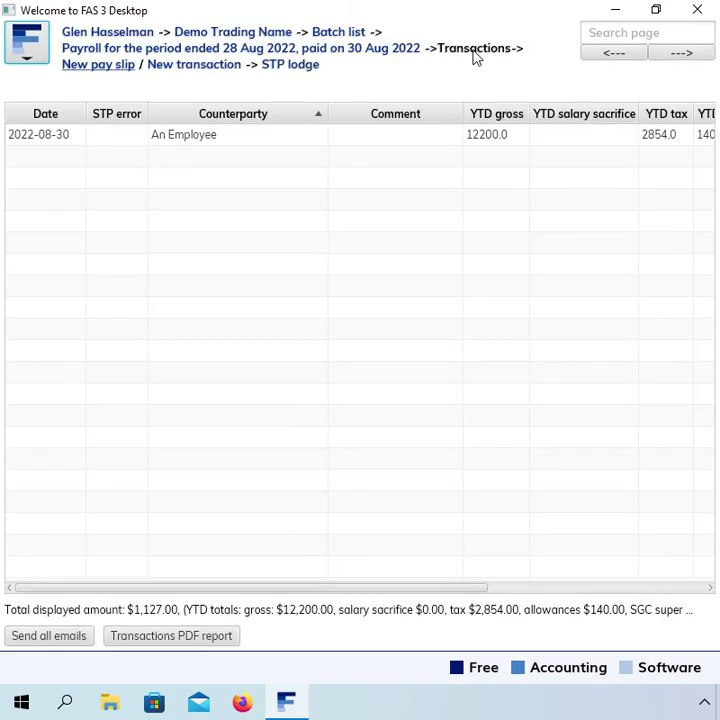
left_click(295, 68)
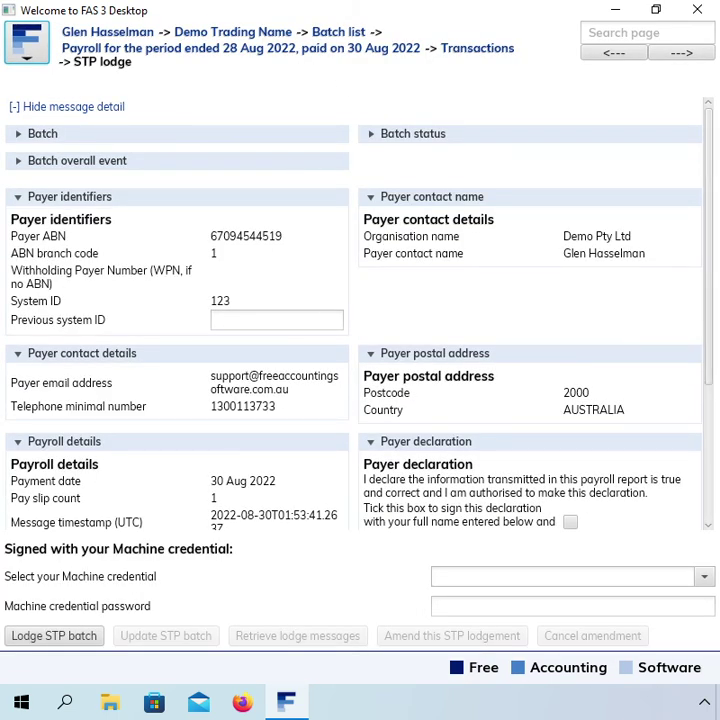
left_click_drag(705, 203, 704, 410)
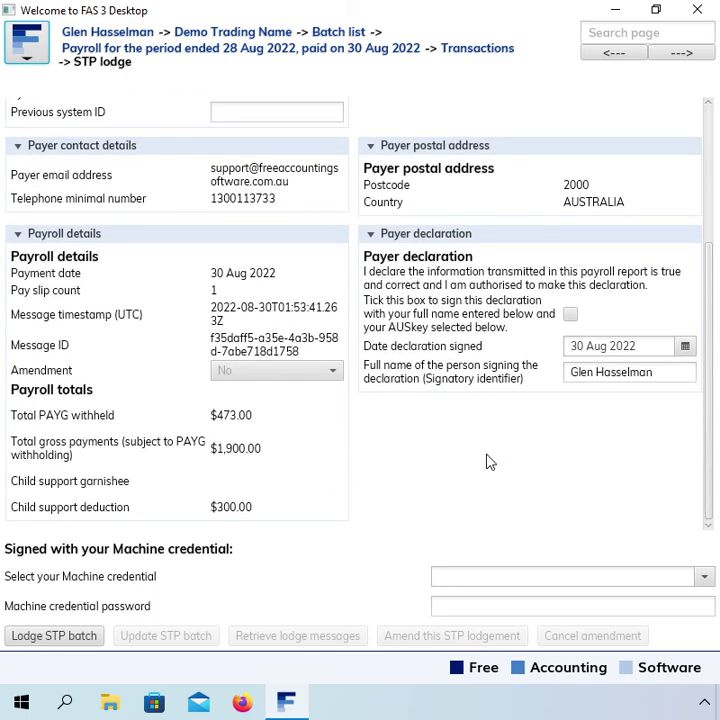